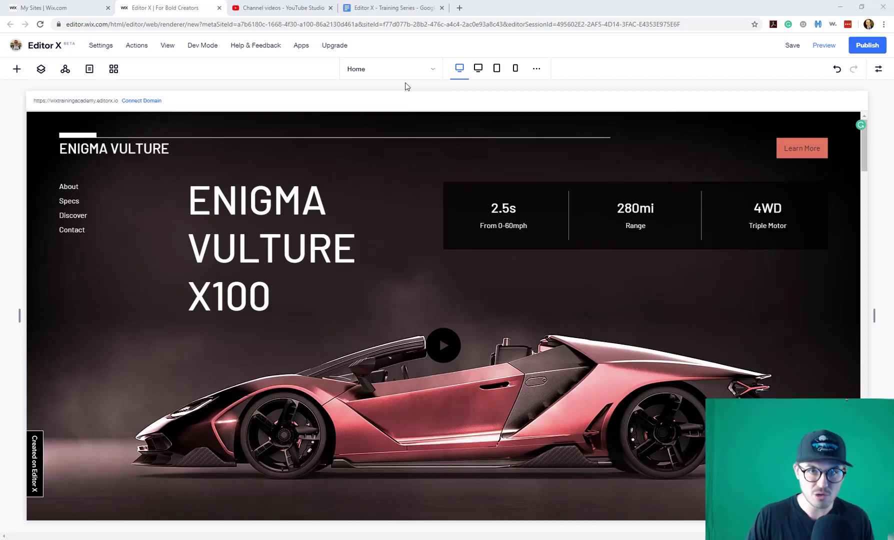
Switch the canvas to the 1001–1200px breakpoint so the Introducing text reflows into view
click(479, 69)
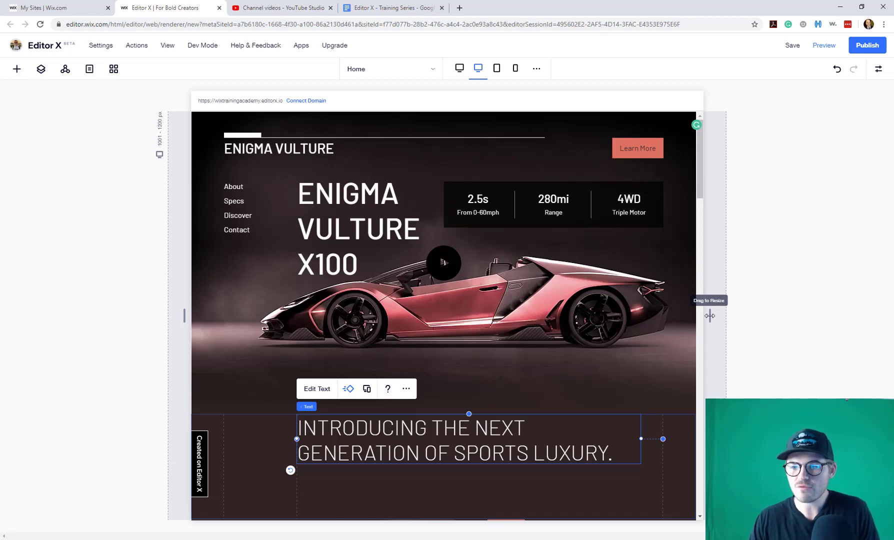
Drag the canvas's right edge outward to the desktop 1201px & Up breakpoint
mouse_move(709, 315)
mouse_down()
mouse_move(860, 320)
mouse_move(579, 343)
mouse_move(517, 336)
mouse_move(834, 320)
mouse_up()
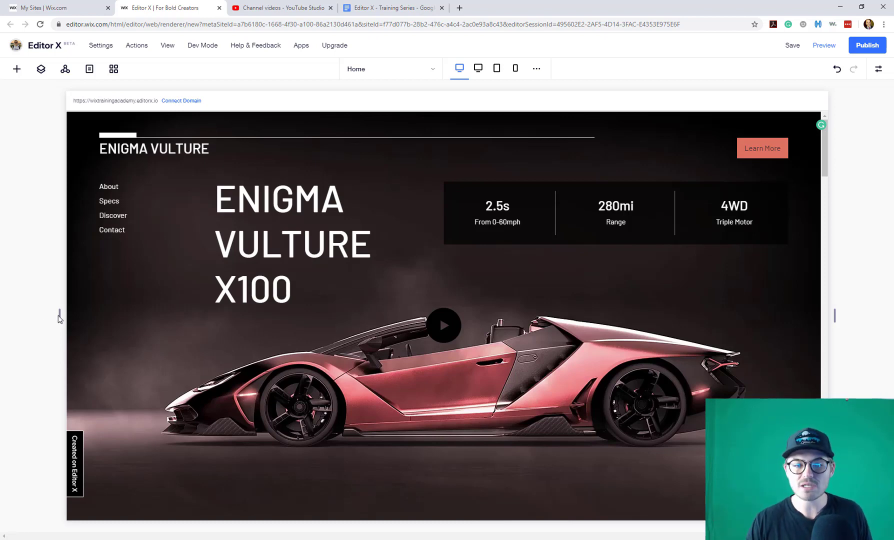
Widen the canvas, then step through 1001–1200px to the 601–1000px tablet breakpoint
drag(60, 316, 52, 316)
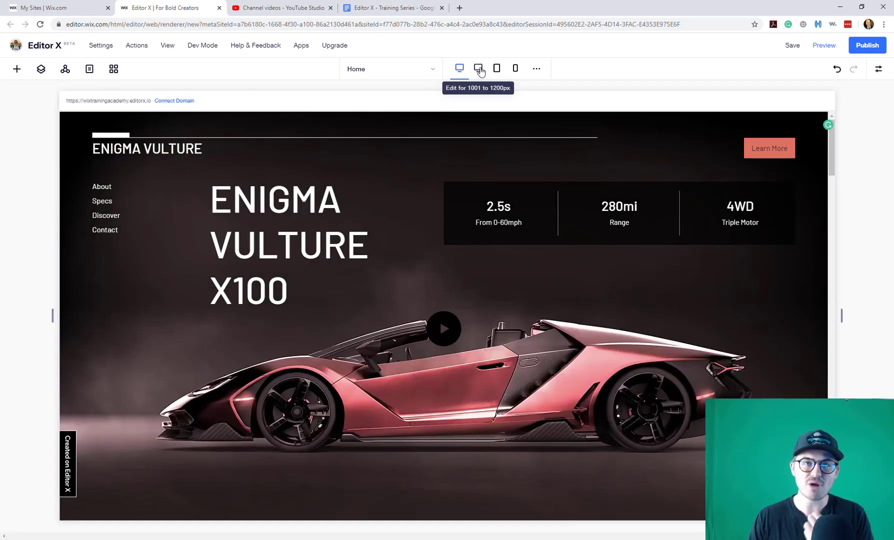
click(479, 70)
click(496, 70)
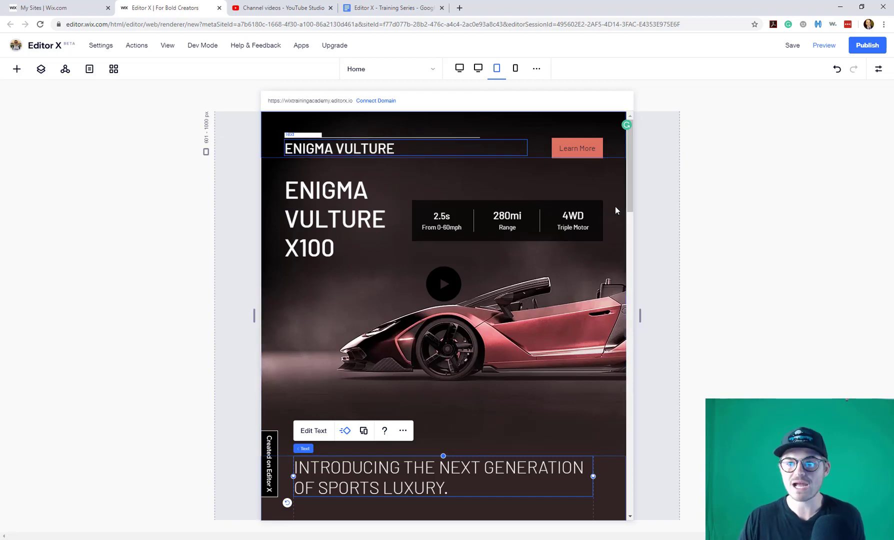
click(444, 284)
click(340, 220)
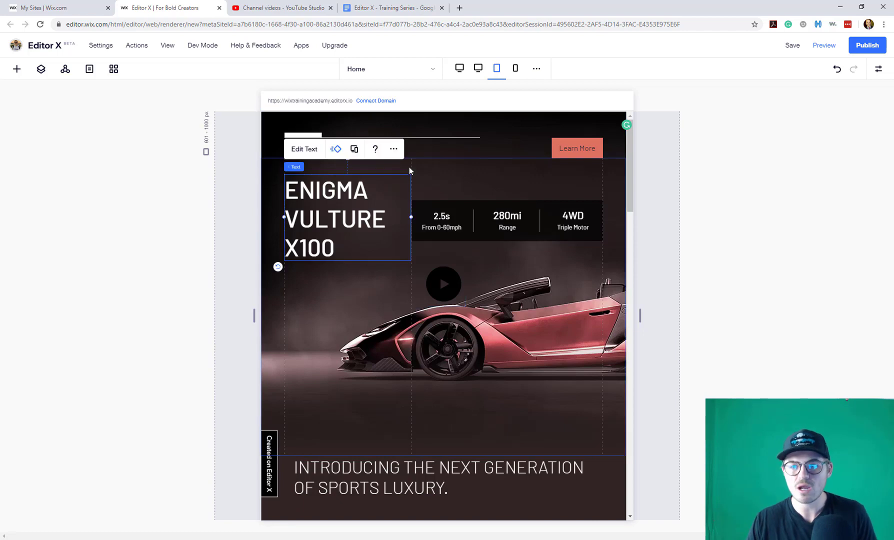
click(570, 148)
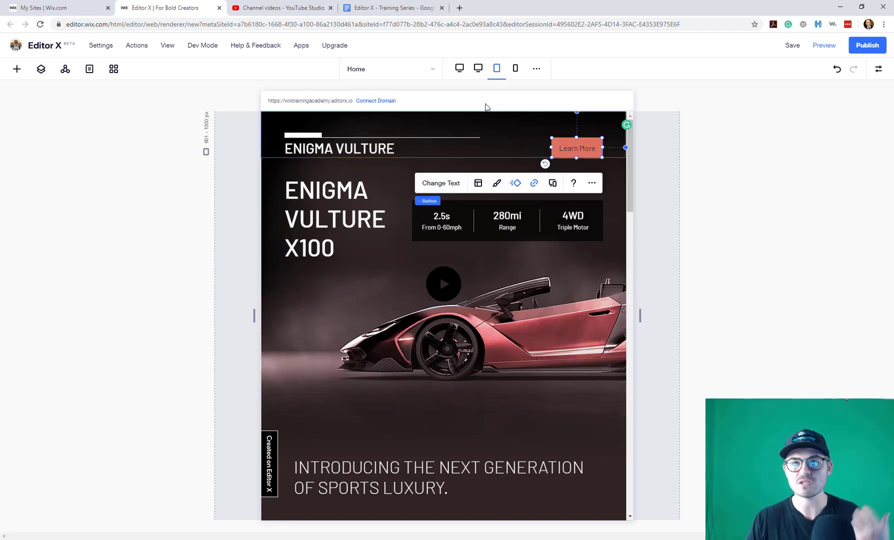